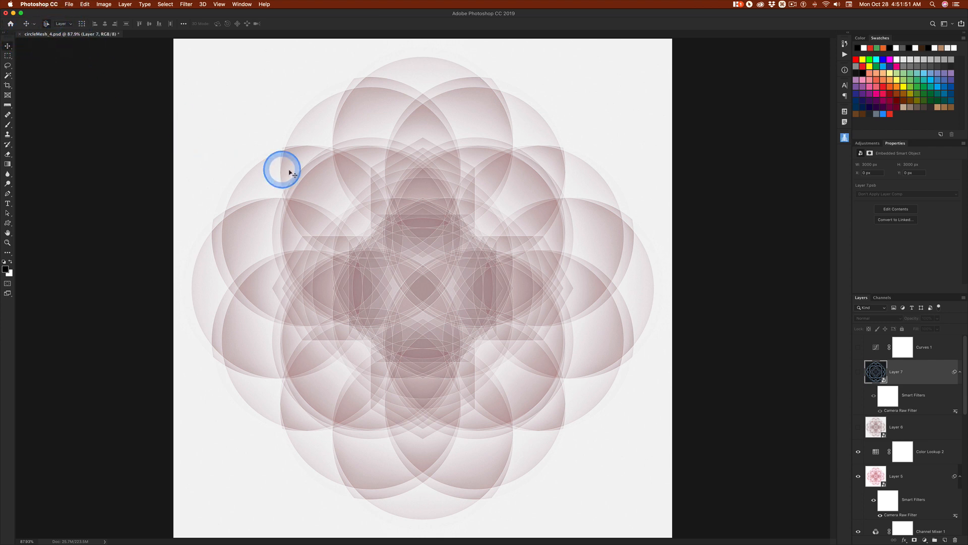
Switch to Finder, check the contents of the polyMeshV1_2 folder, and launch the polyMesh application
key("super+Tab")
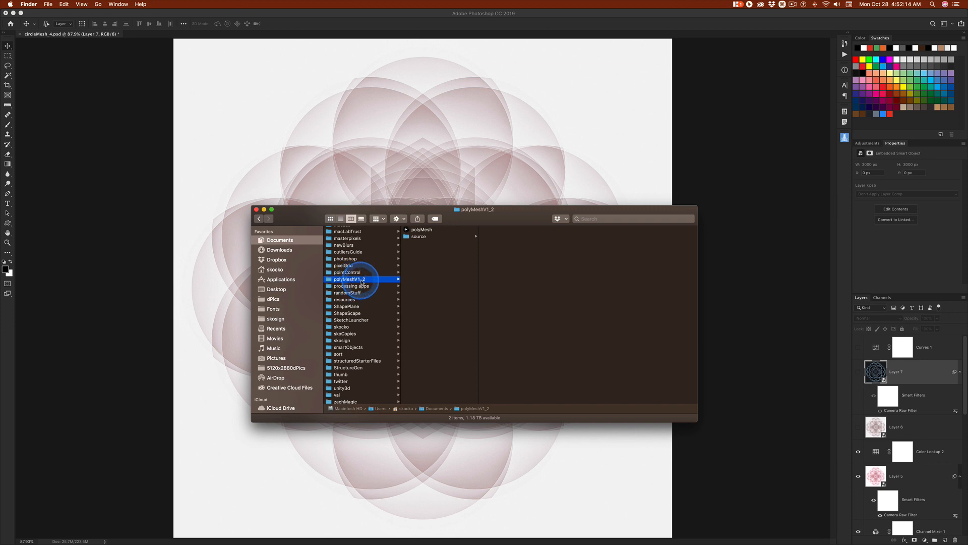
left_click(409, 230)
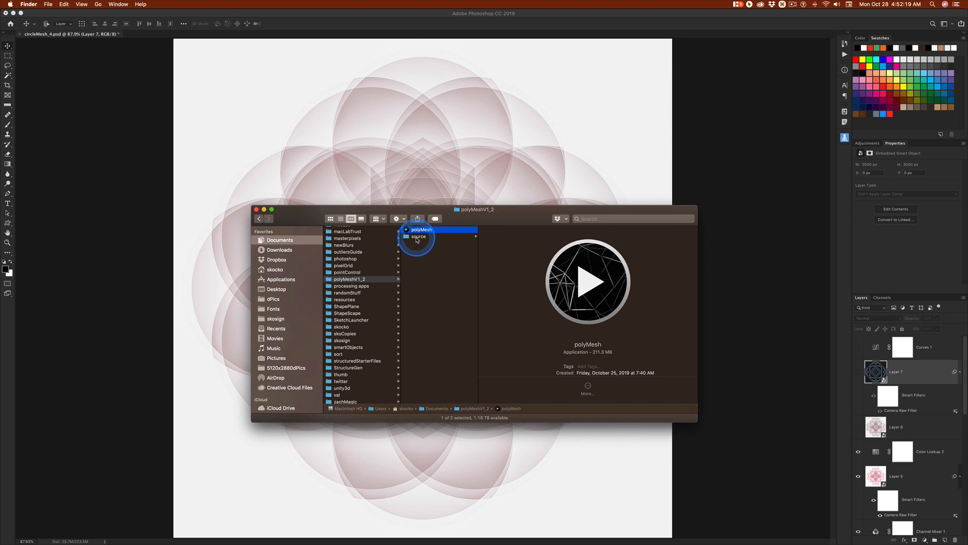
left_click(417, 237)
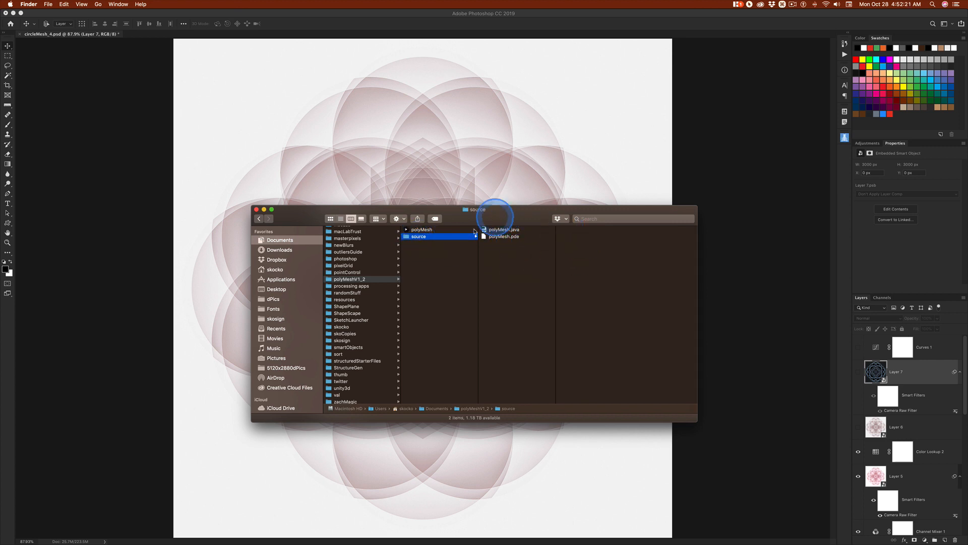
left_click(409, 230)
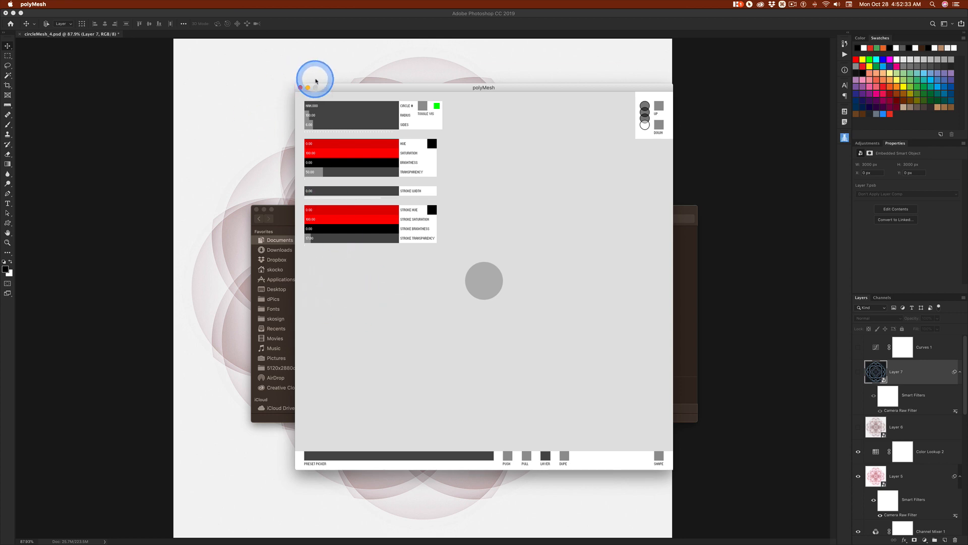
left_click(301, 88)
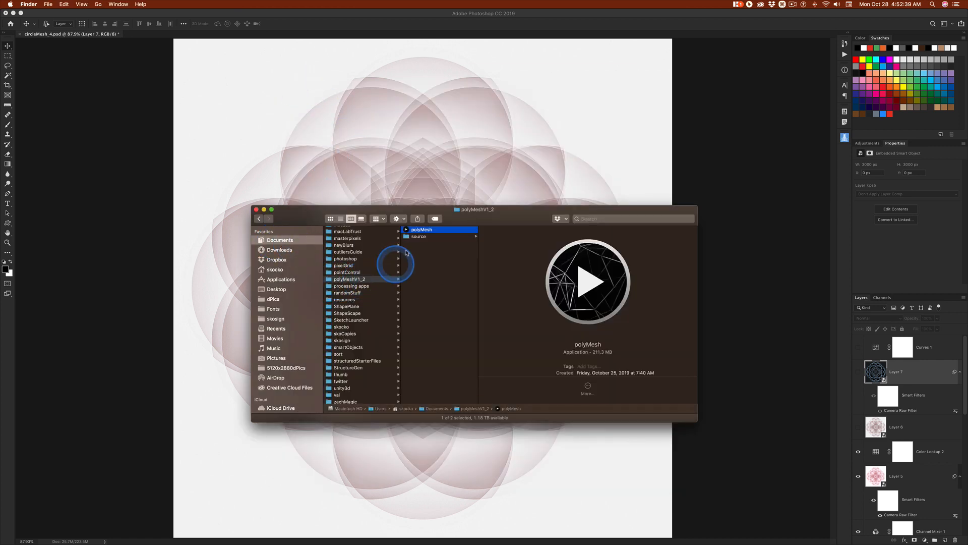
double_click(407, 230)
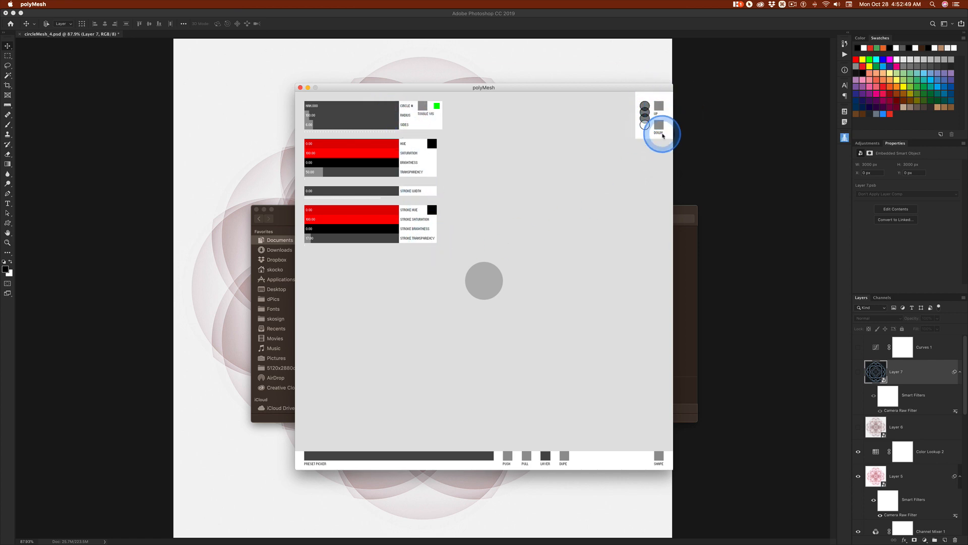
Enlarge the circle on the lowest layer and switch its shape to a polygon
left_click(659, 105)
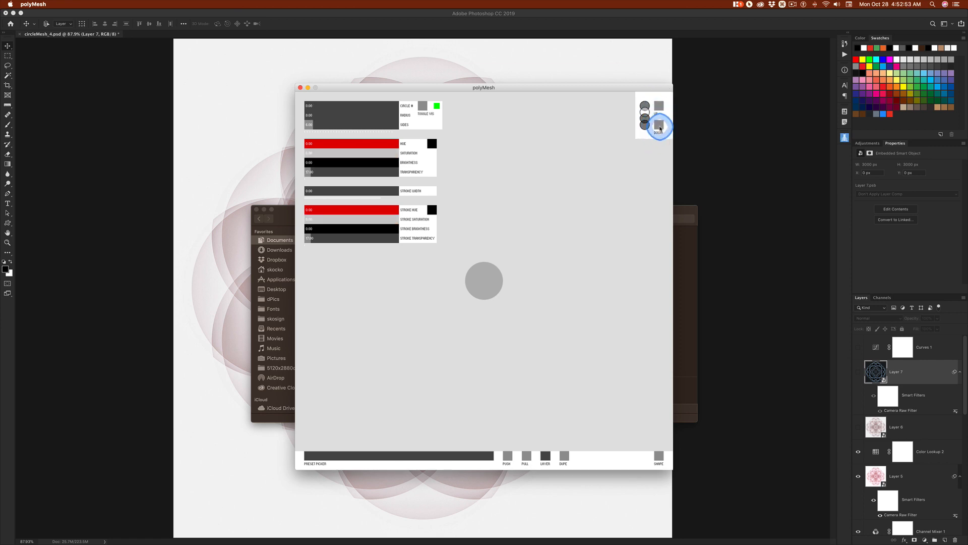
left_click(659, 126)
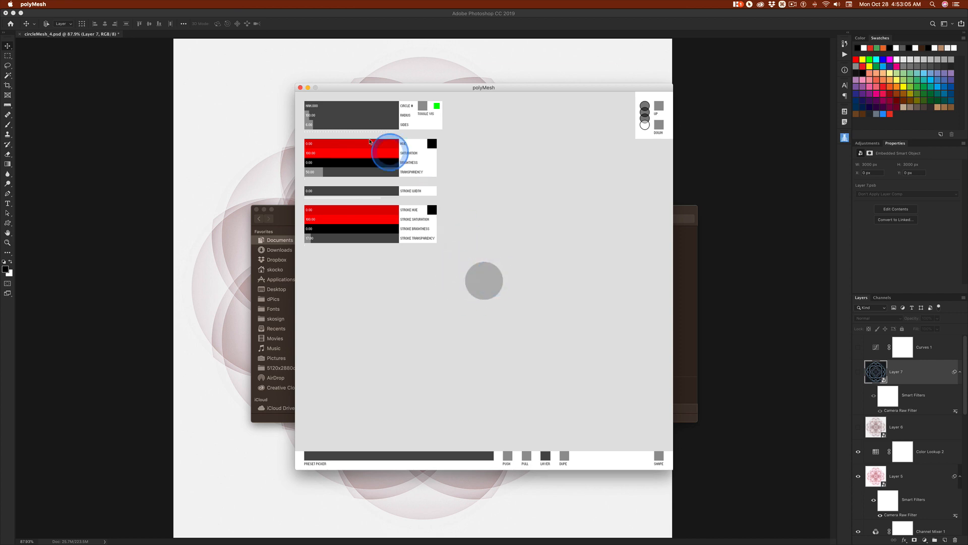
left_click(319, 115)
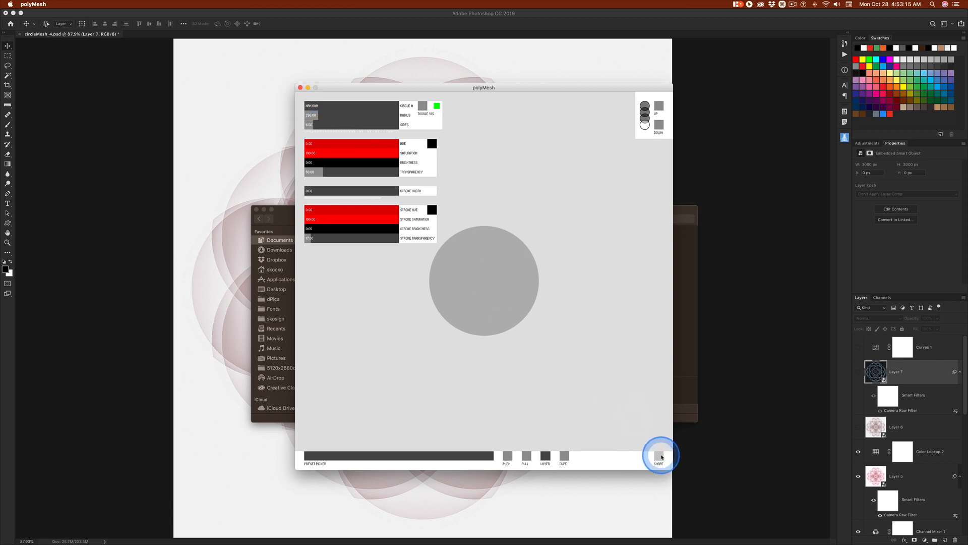
left_click(660, 456)
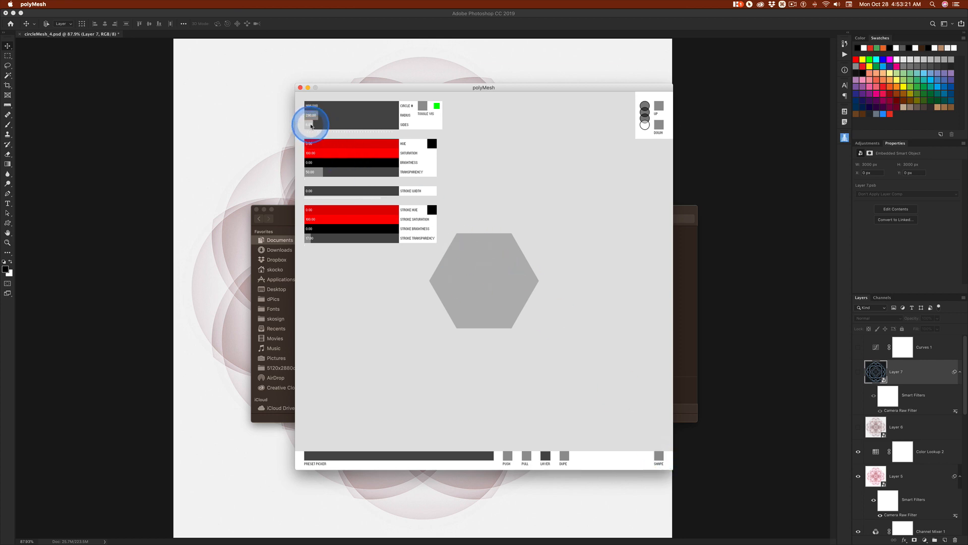
Reduce the polygon to four sides and shrink its radius to a tiny diamond in the canvas center
left_click(311, 126)
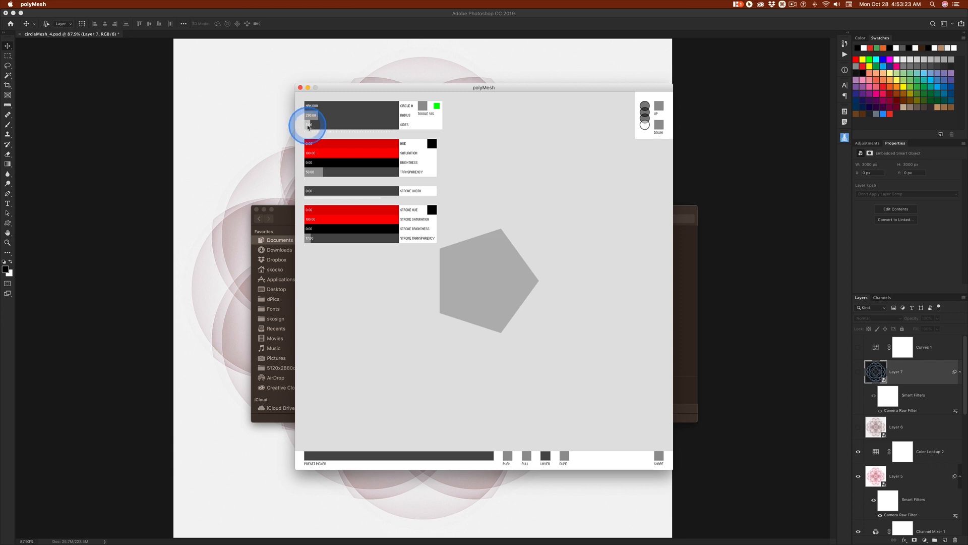
left_click(308, 127)
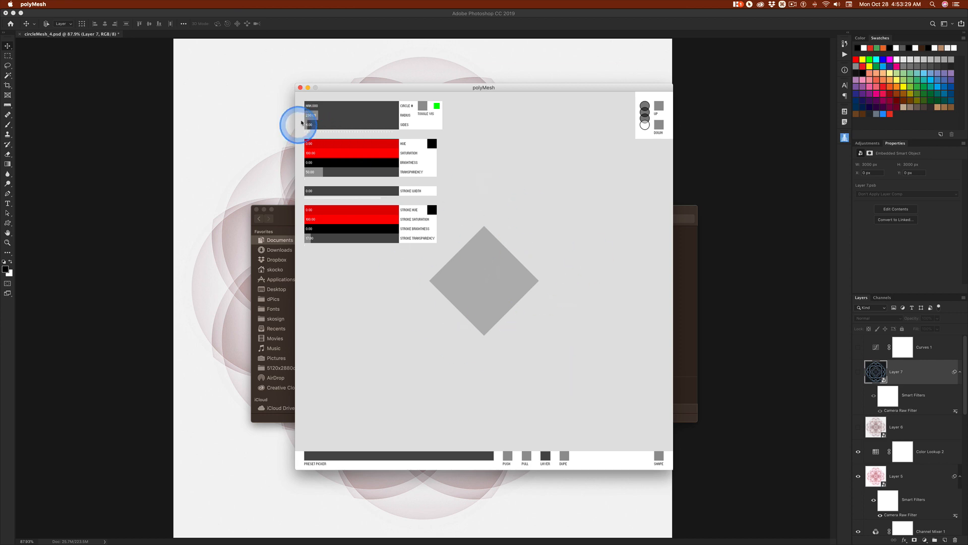
left_click(308, 116)
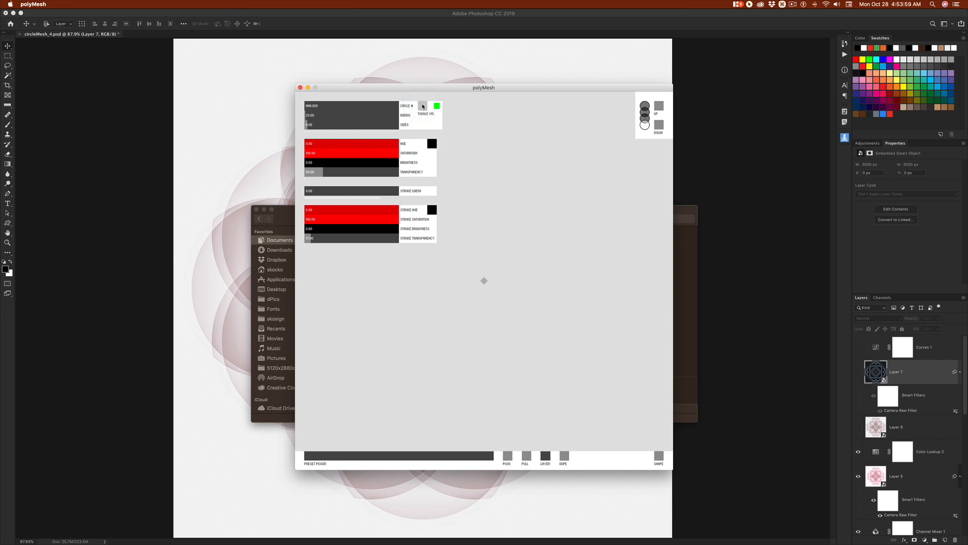
On the next layer up, build a small ring of several four-sided shapes and switch them from circles to polygons
left_click(660, 107)
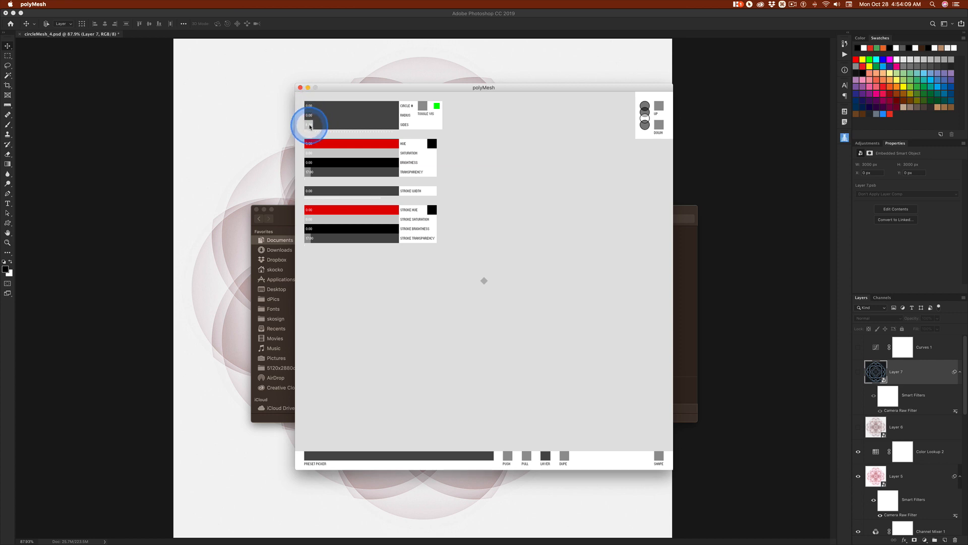
left_click(309, 125)
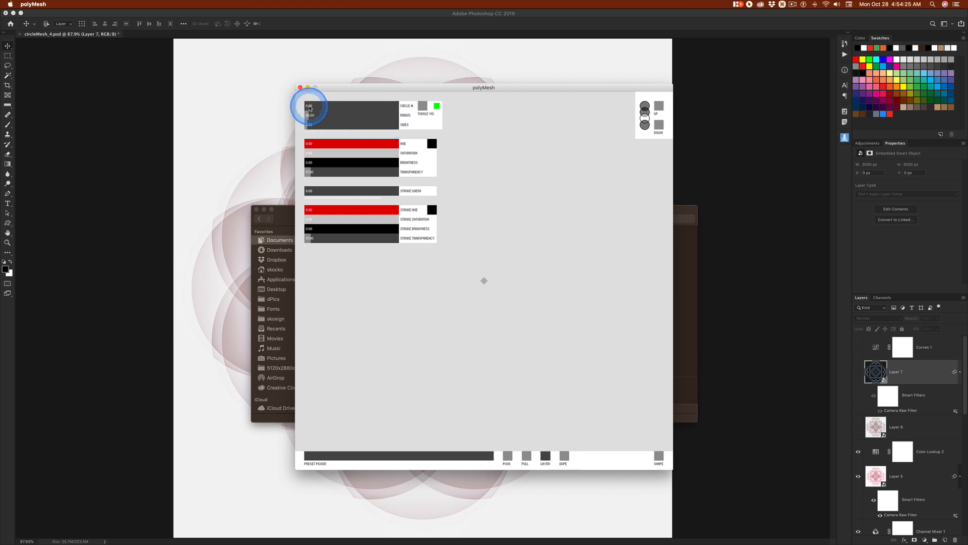
left_click_drag(308, 107, 315, 106)
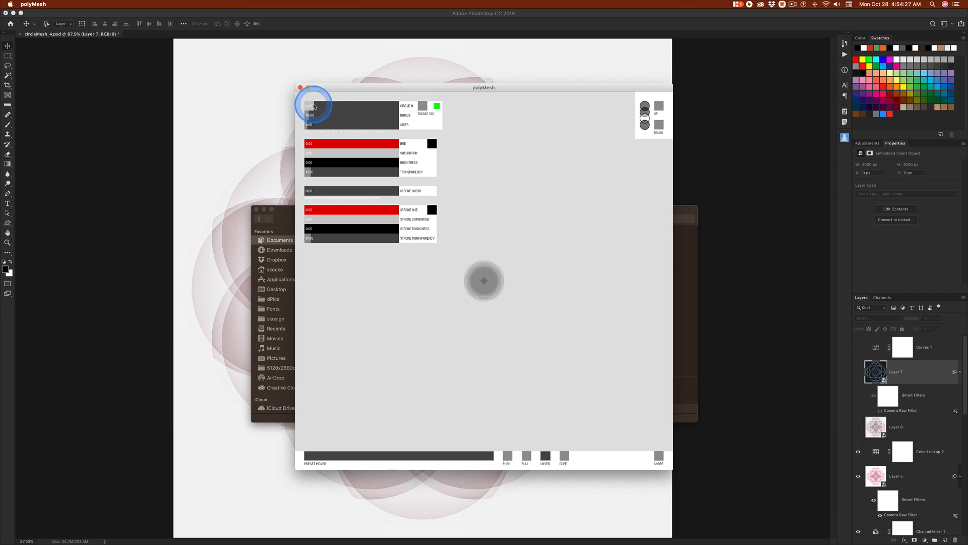
left_click(311, 106)
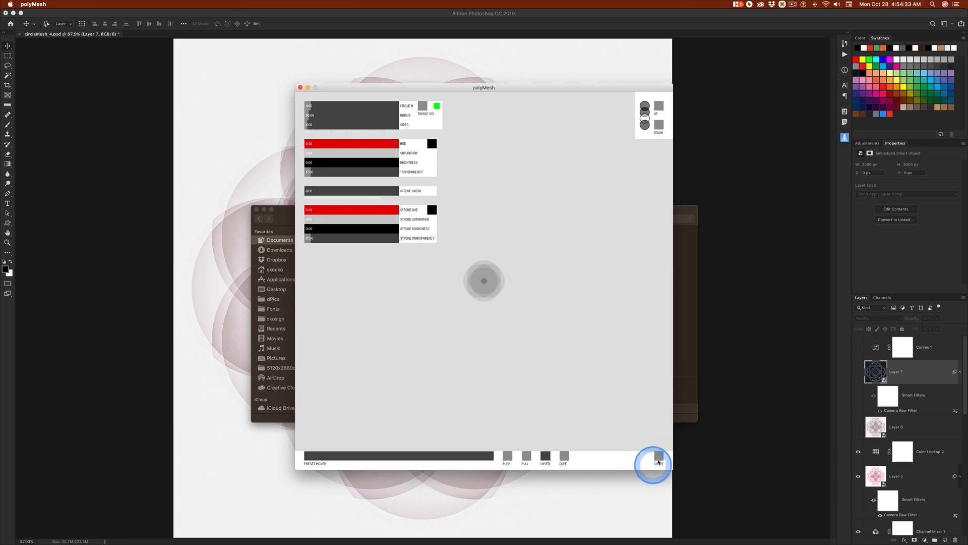
left_click(659, 457)
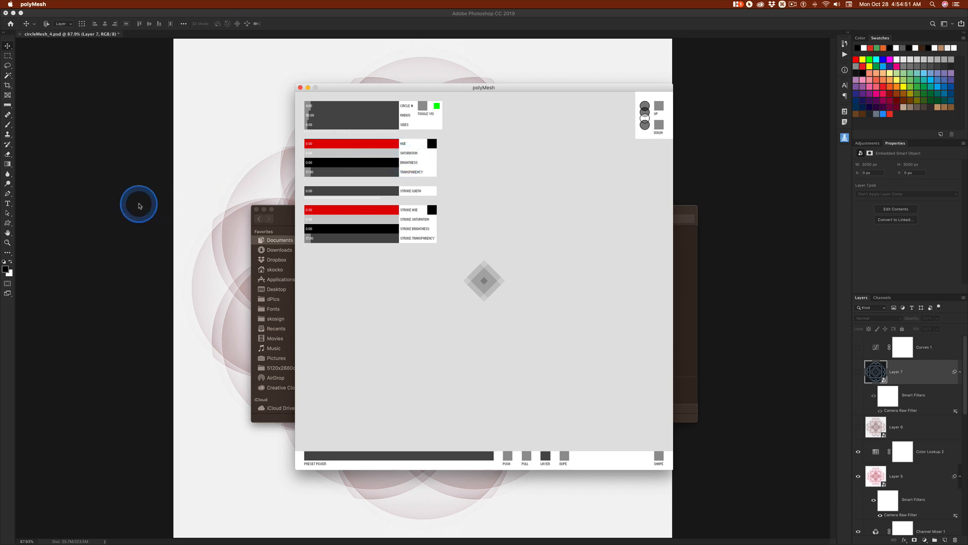
Switch to Photoshop and try the muted red d17878 in the foreground color picker
left_click(138, 203)
left_click(5, 270)
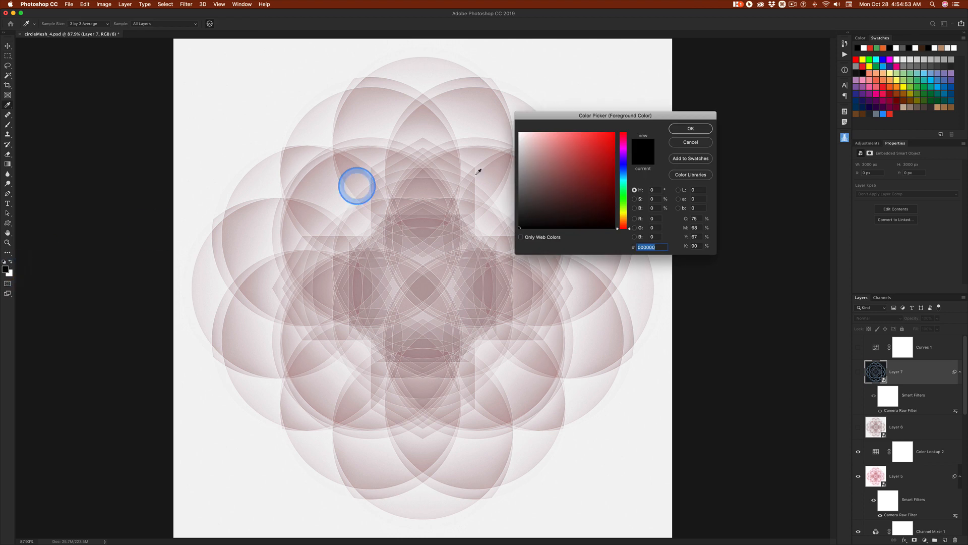
left_click(597, 174)
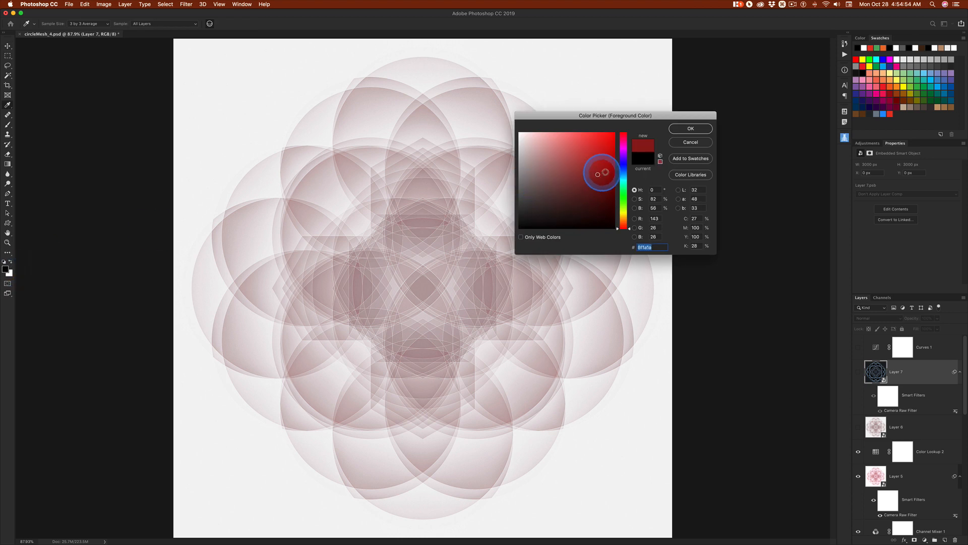
left_click(560, 149)
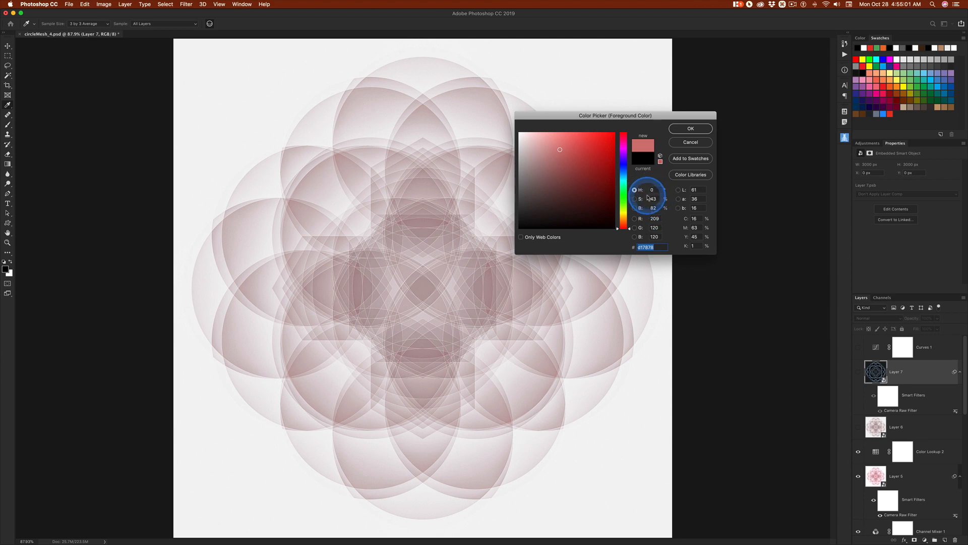
Raise the fill hue in polyMesh to its maximum, and choose the lilac d993e4 in Photoshop's foreground color picker
key("super+Tab")
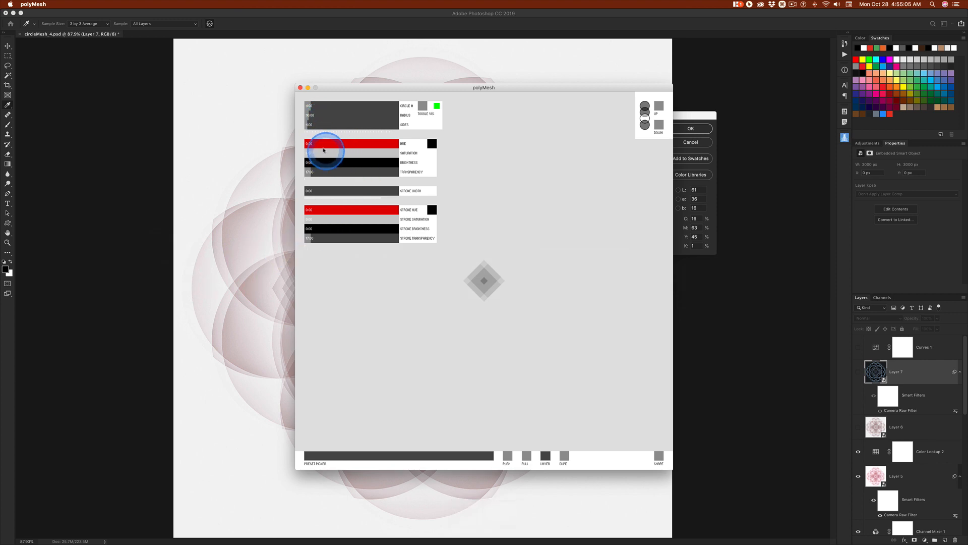
left_click_drag(324, 147, 401, 146)
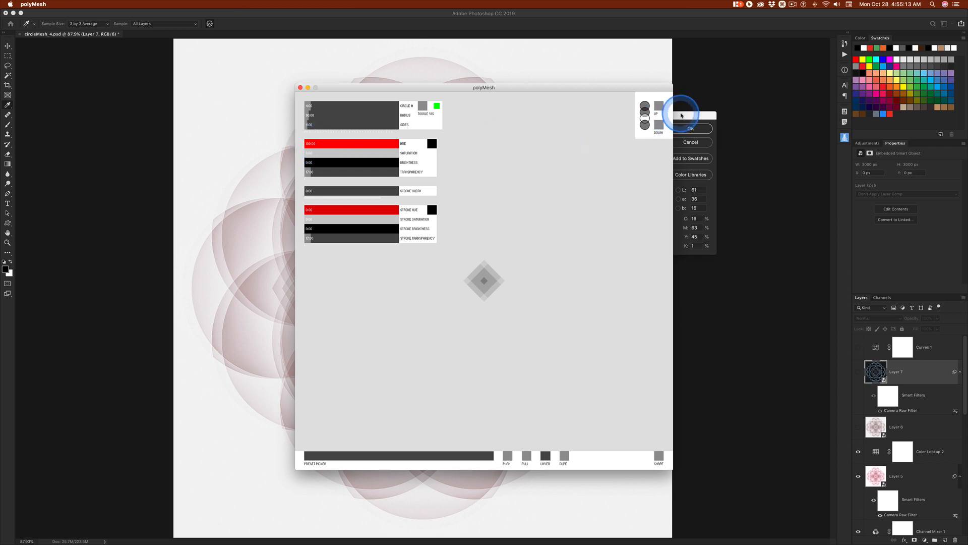
left_click(675, 115)
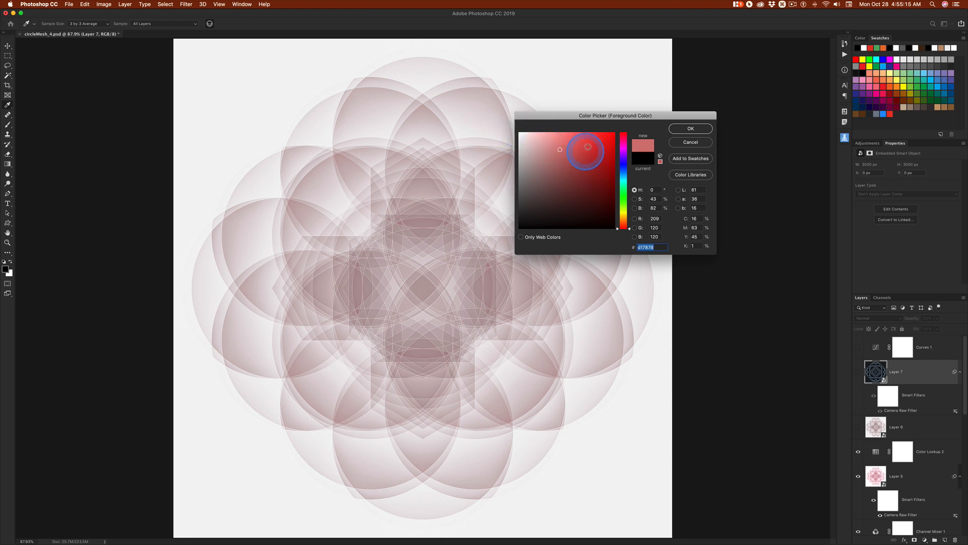
left_click_drag(616, 223, 623, 154)
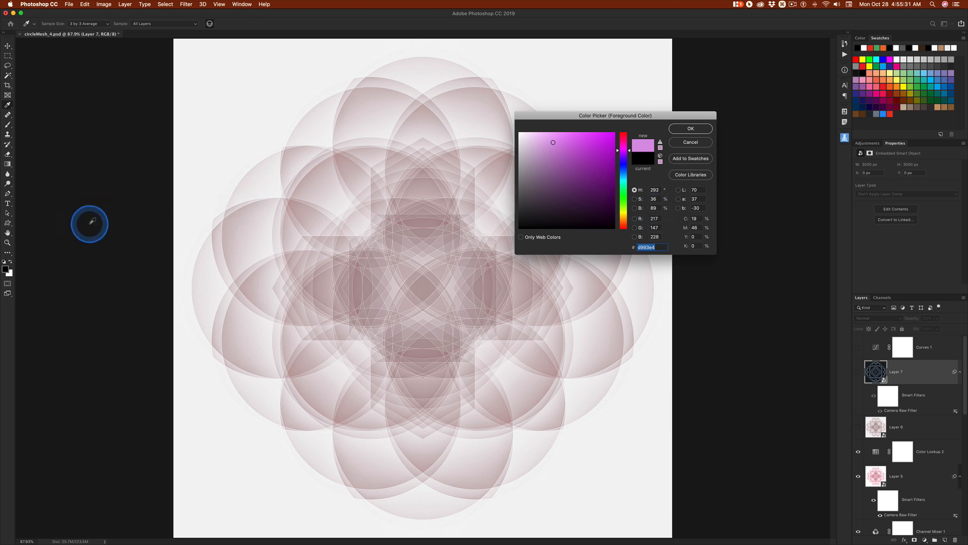
Return to polyMesh and set the layer's fill to lilac with hue about 81, saturation about 25 and brightness about 88
key("super+Tab")
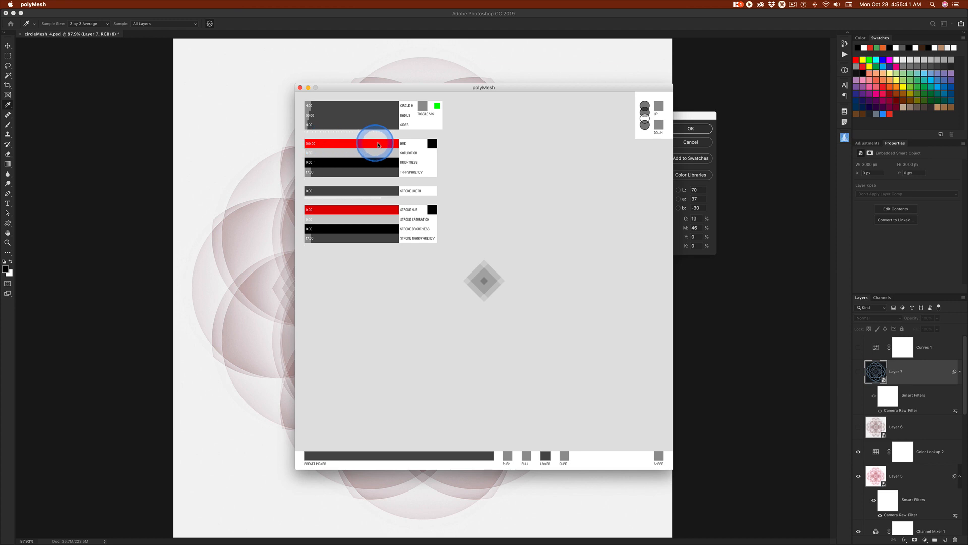
left_click(382, 145)
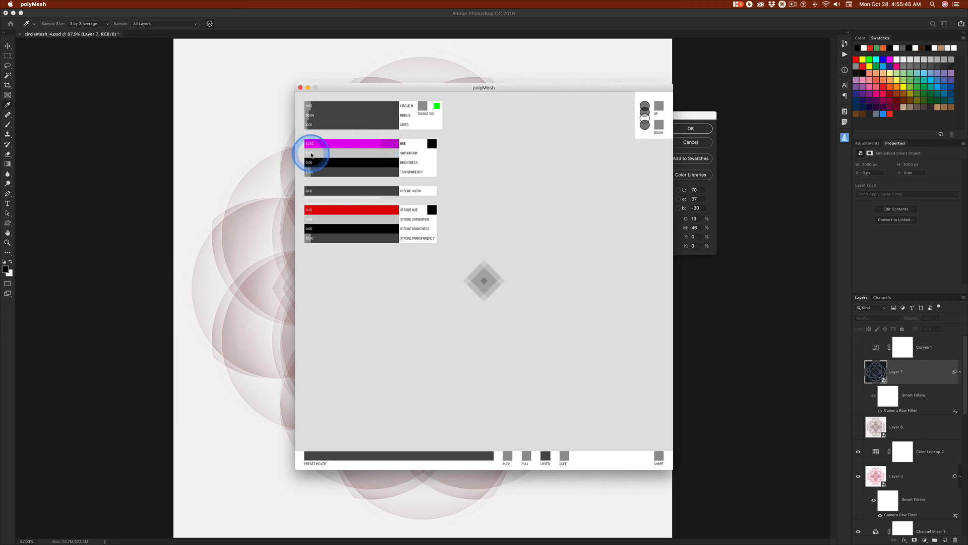
left_click_drag(311, 155, 337, 164)
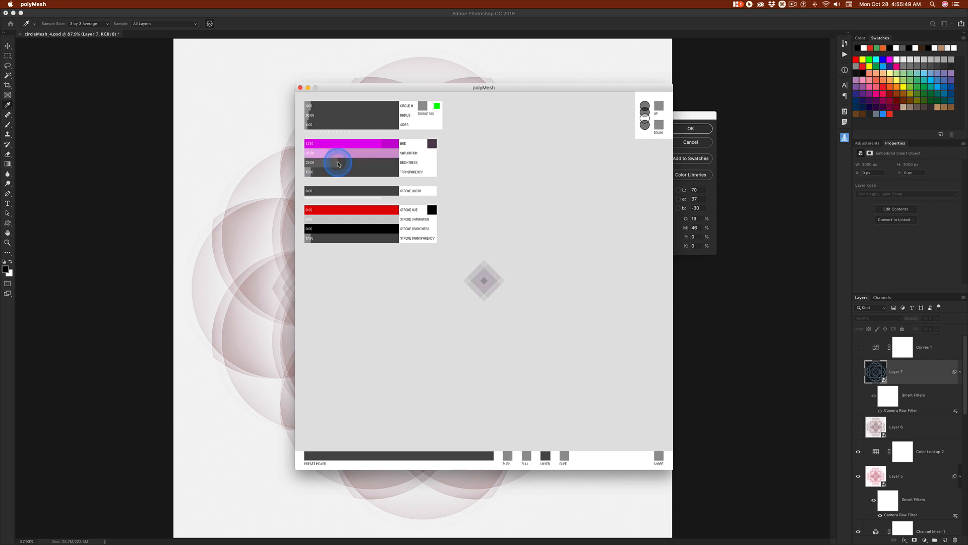
left_click(689, 117)
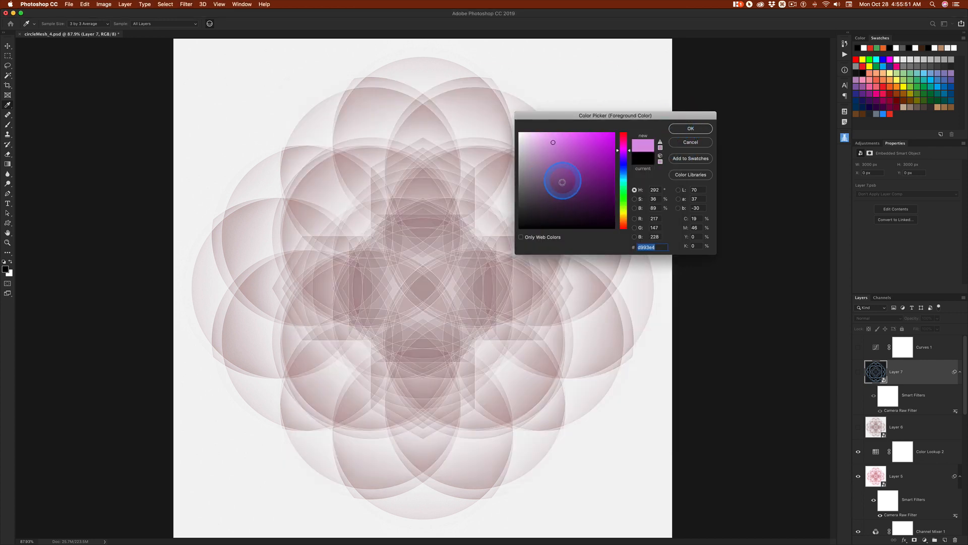
key("super+Tab")
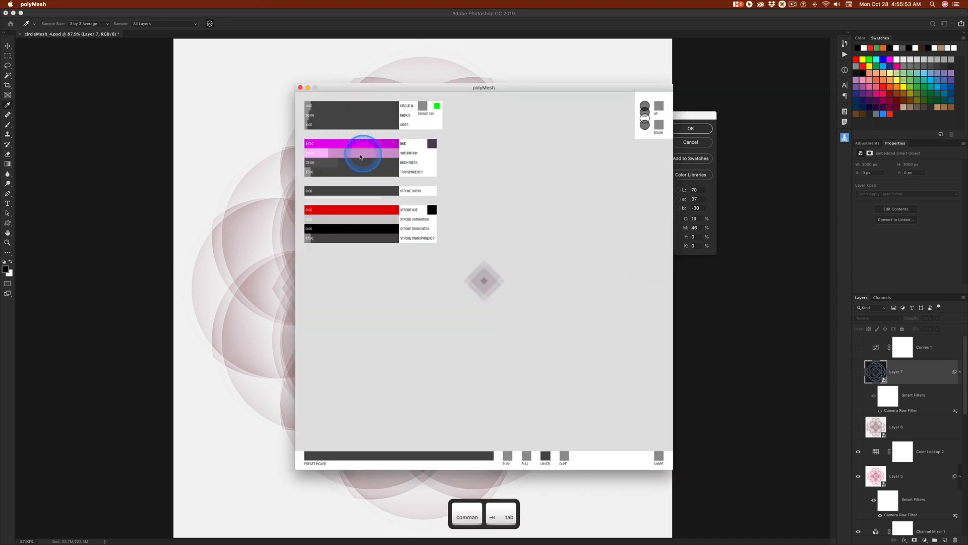
left_click_drag(355, 162, 387, 162)
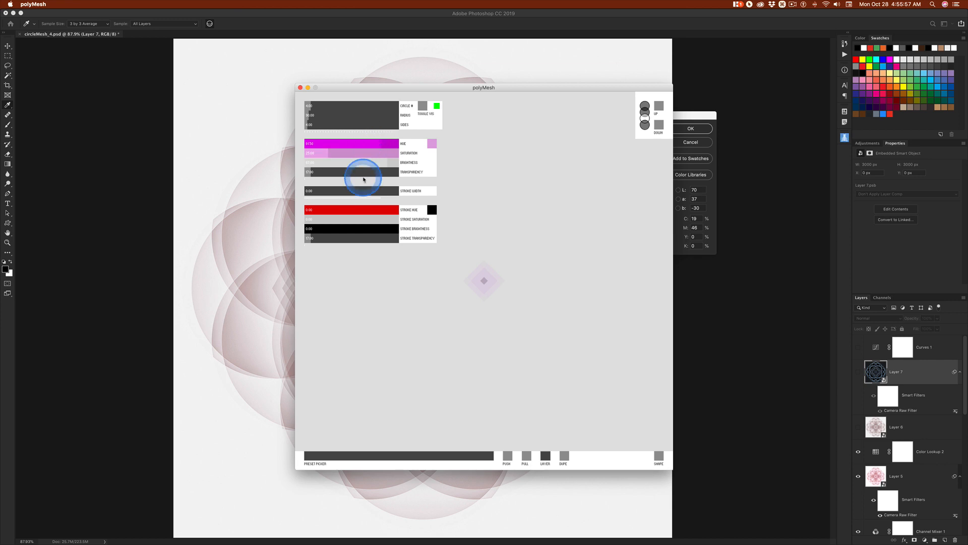
Give the lilac layer a 0.5-wide stroke in matching lilac with hue about 84, saturation about 21 and brightness about 86
left_click(306, 193)
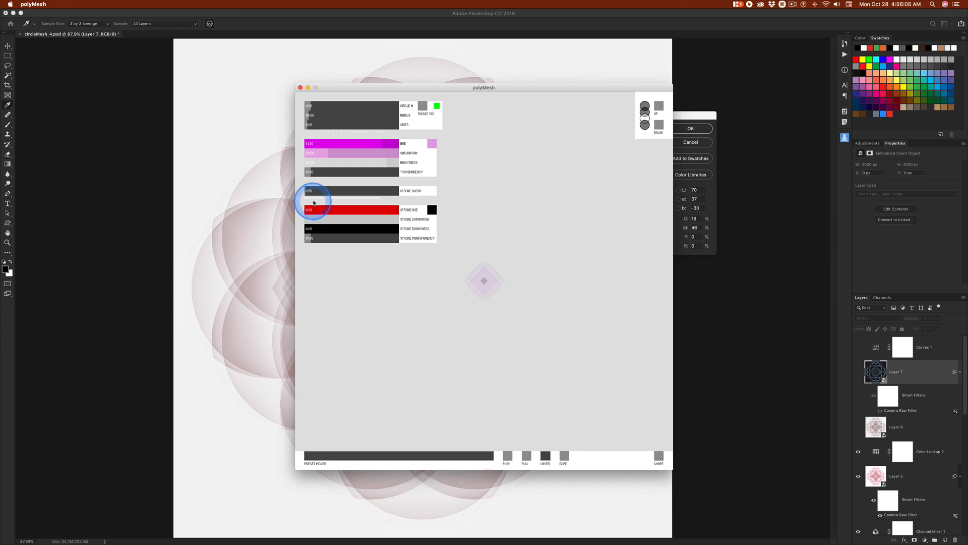
left_click(307, 195)
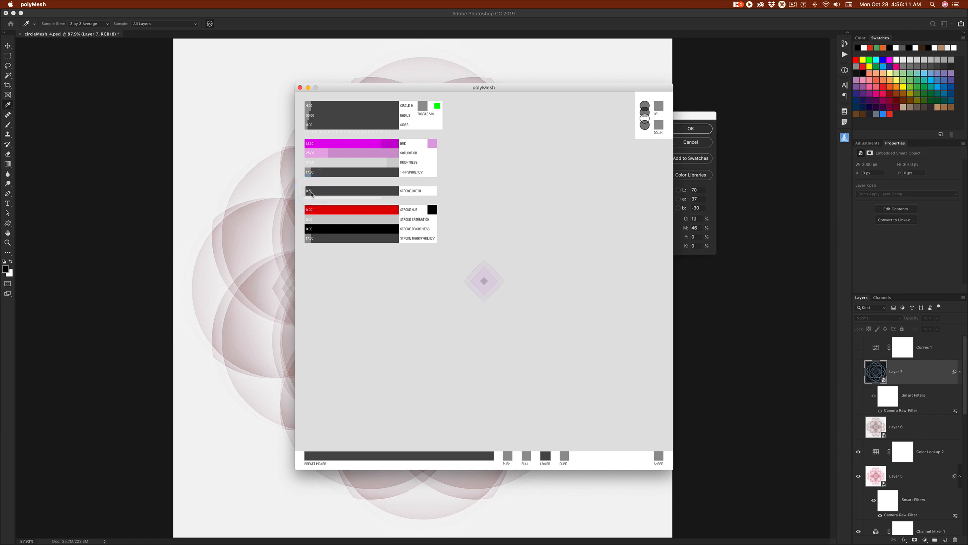
left_click(333, 212)
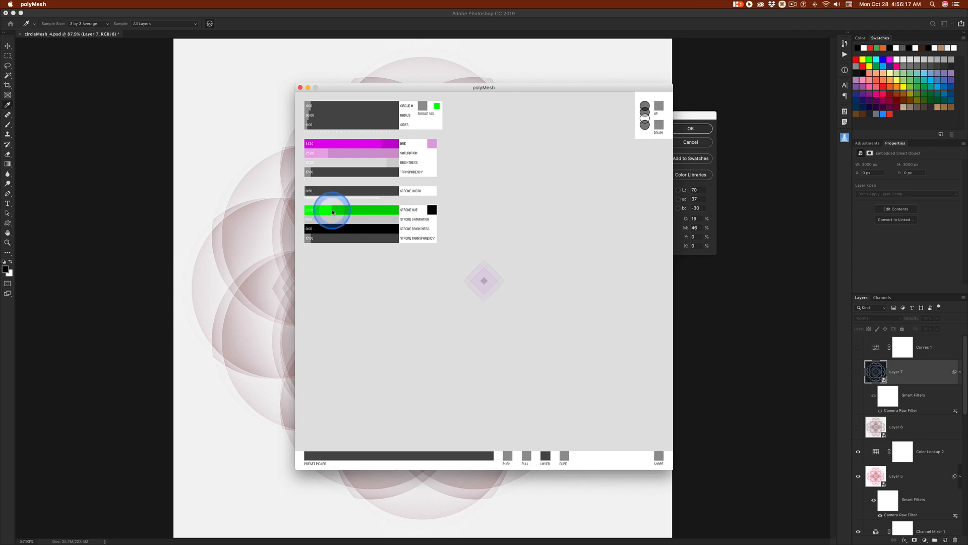
left_click_drag(333, 212, 380, 210)
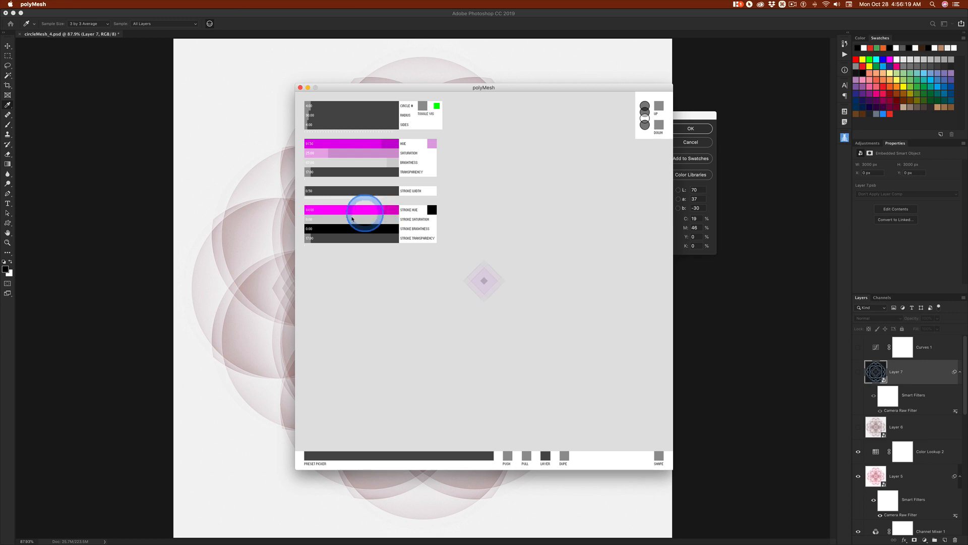
left_click(325, 220)
left_click_drag(361, 229, 385, 228)
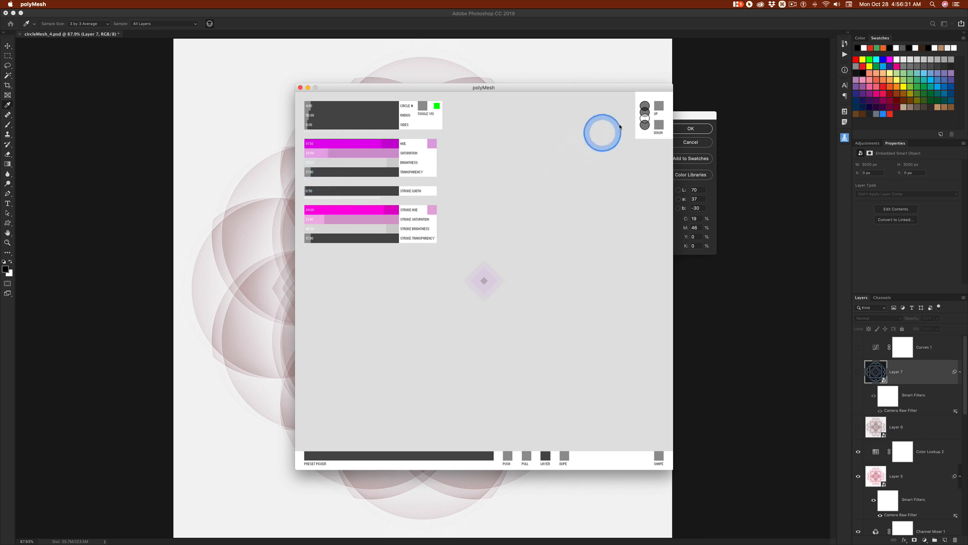
On the next layer up, build a tightly overlapping cluster of large shapes around the center and switch them from circles to polygons
left_click(660, 107)
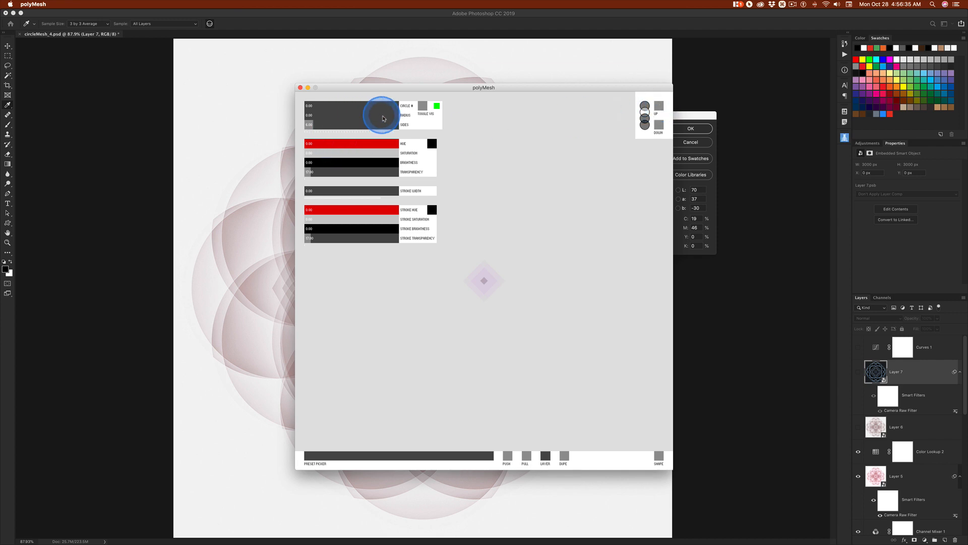
left_click(320, 116)
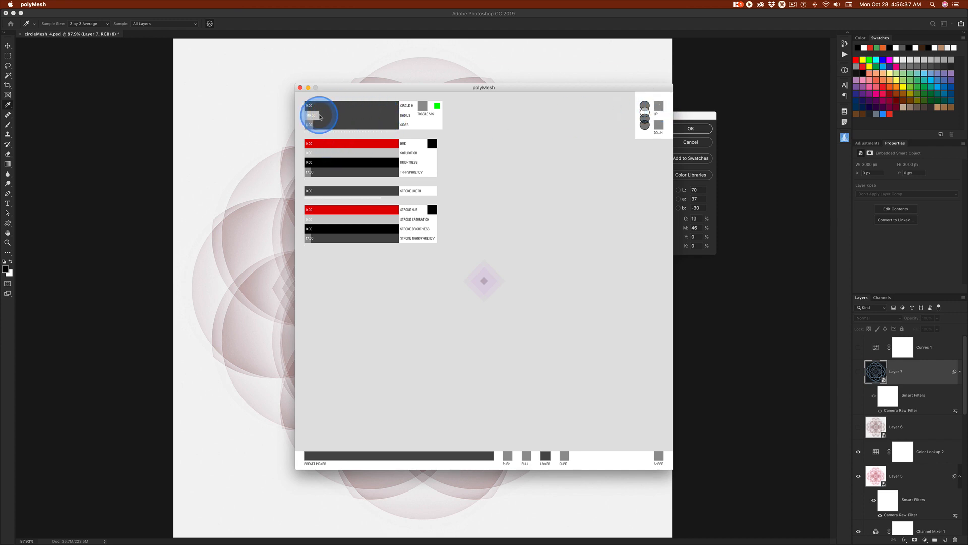
left_click(310, 107)
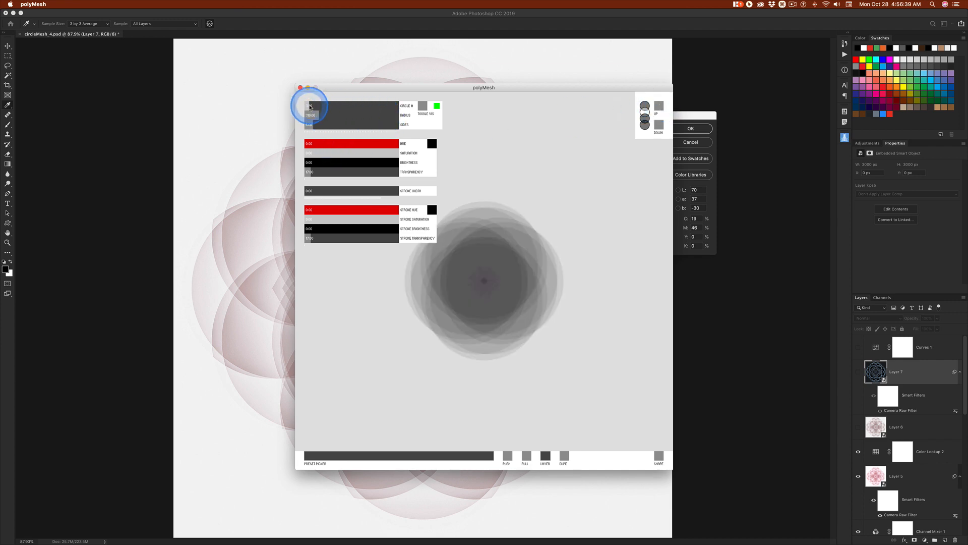
left_click(662, 457)
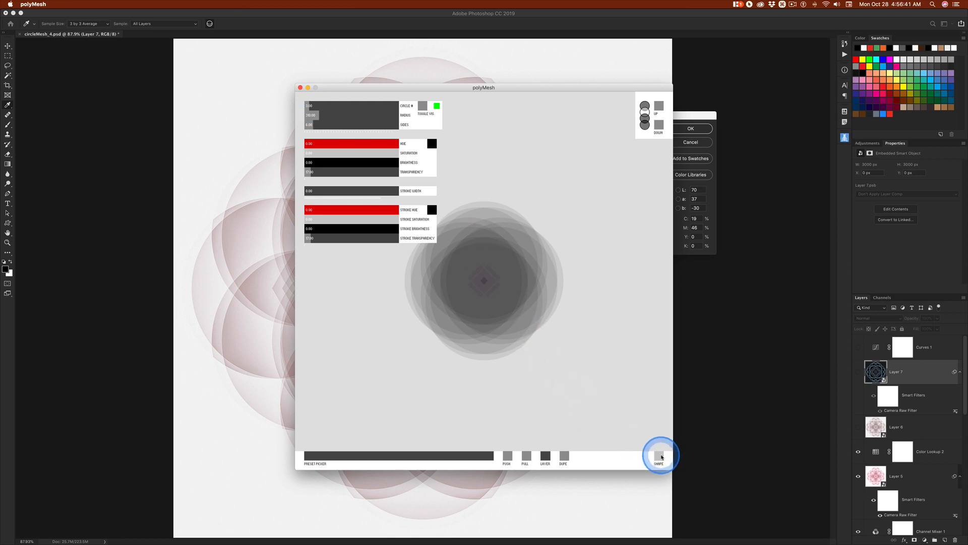
left_click(662, 456)
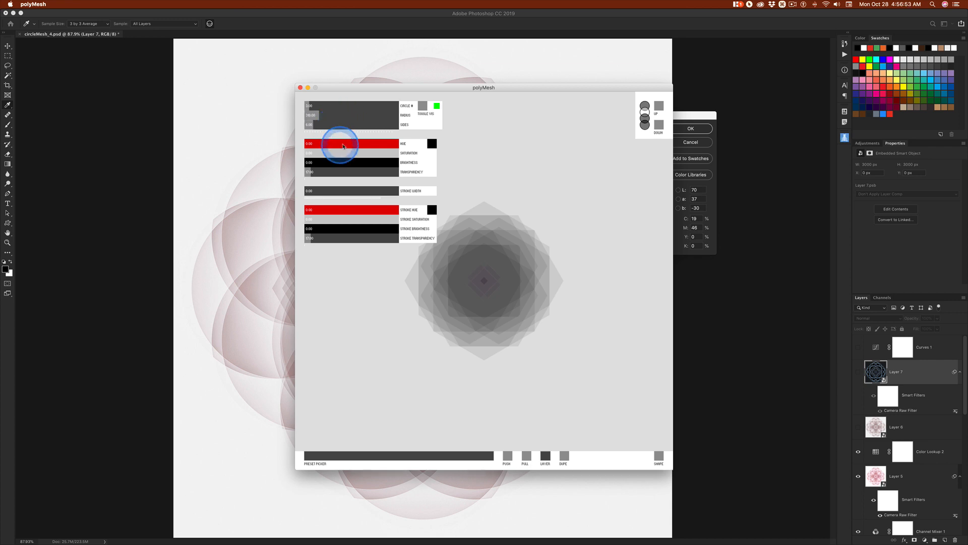
Color the layer's fill green with hue about 39, saturation about 33 and brightness about 74, and add a similar green stroke 0.5 wide
left_click_drag(343, 147, 375, 161)
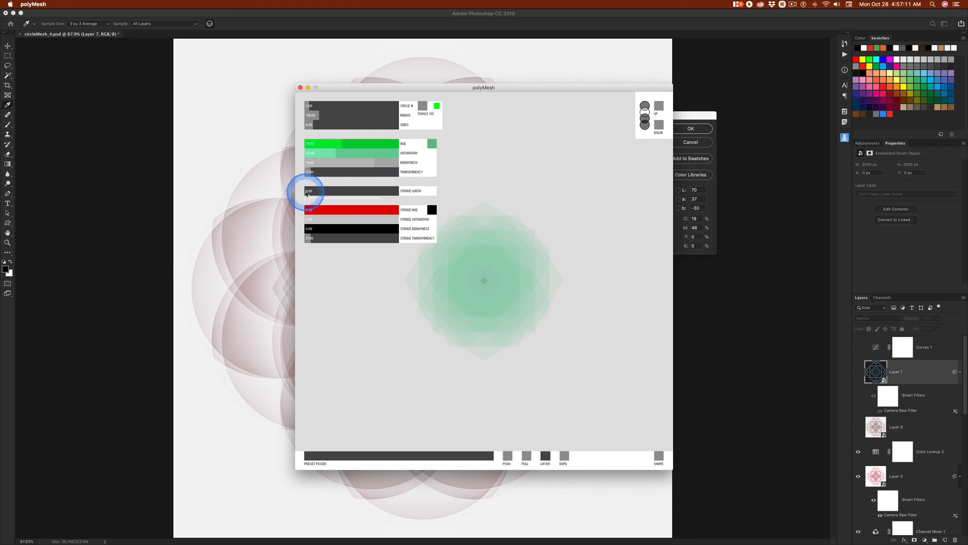
left_click_drag(309, 209, 345, 212)
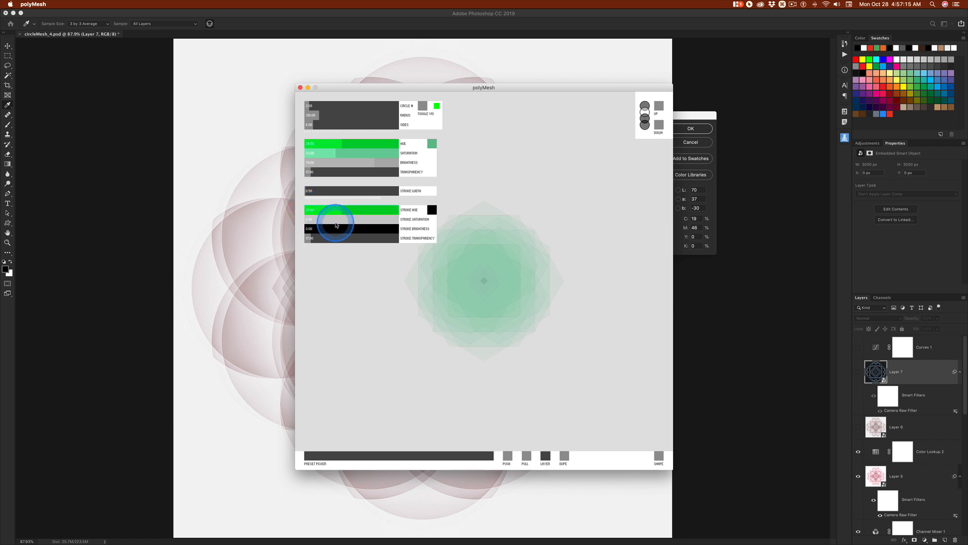
left_click(331, 221)
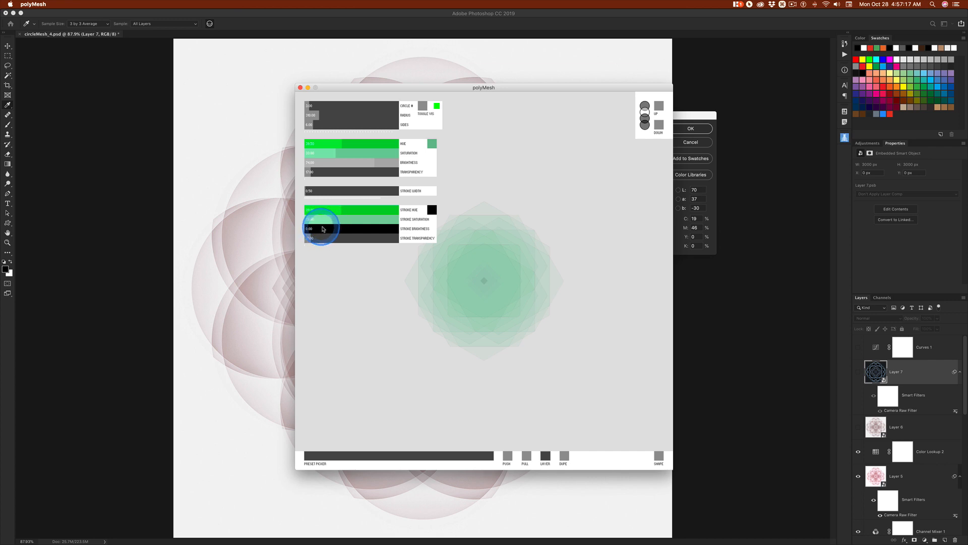
left_click_drag(322, 228, 377, 228)
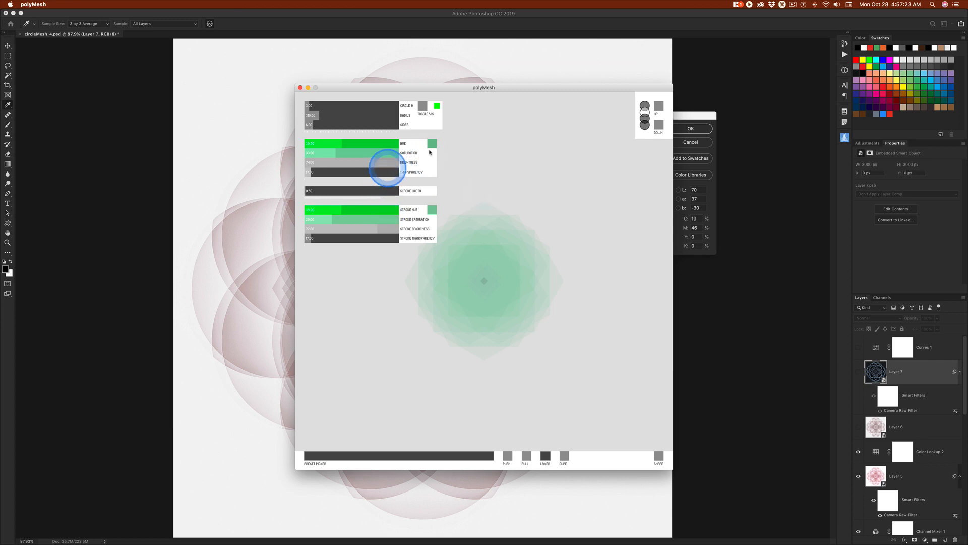
On the topmost layer, build a wide ring of overlapping shapes, switch them to polygons and reduce them to four sides
left_click(658, 106)
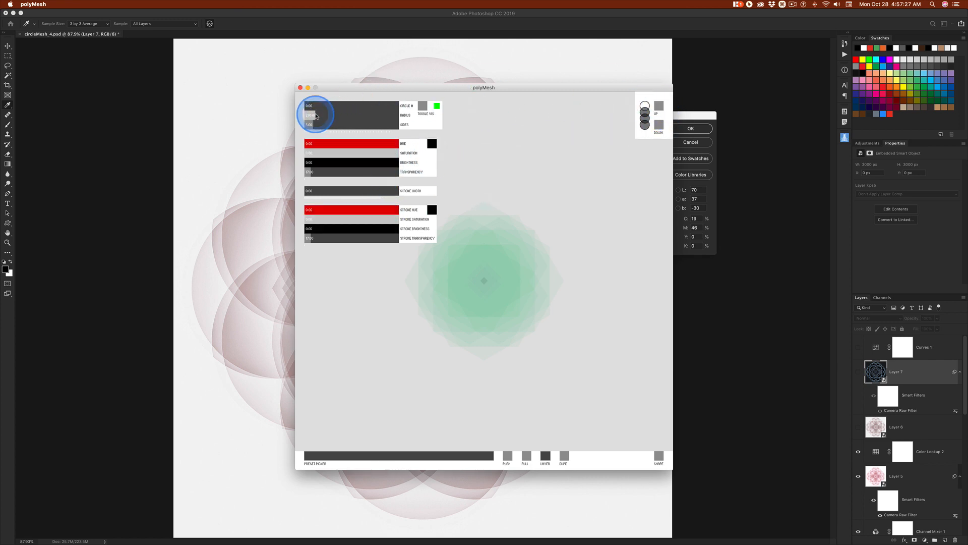
left_click(309, 107)
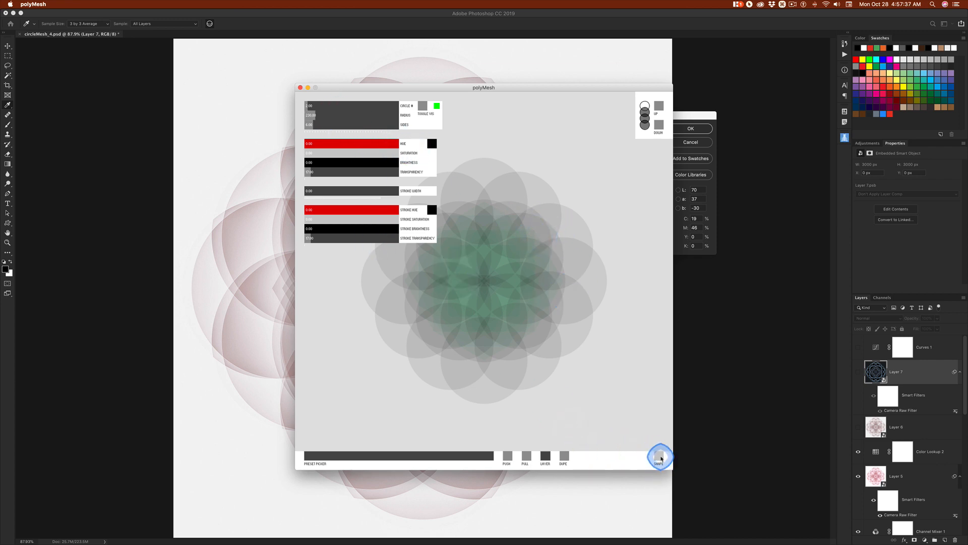
left_click(661, 458)
left_click(310, 127)
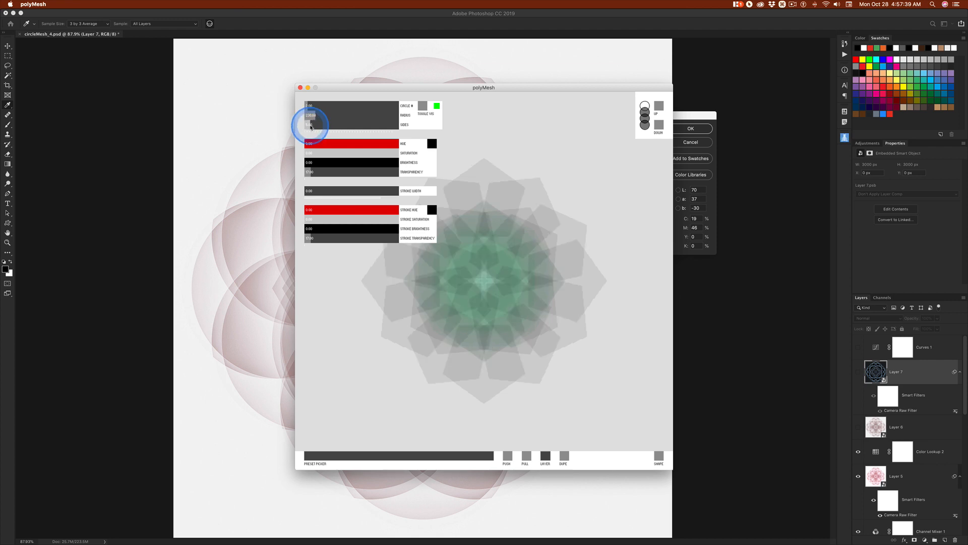
left_click_drag(308, 127, 308, 127)
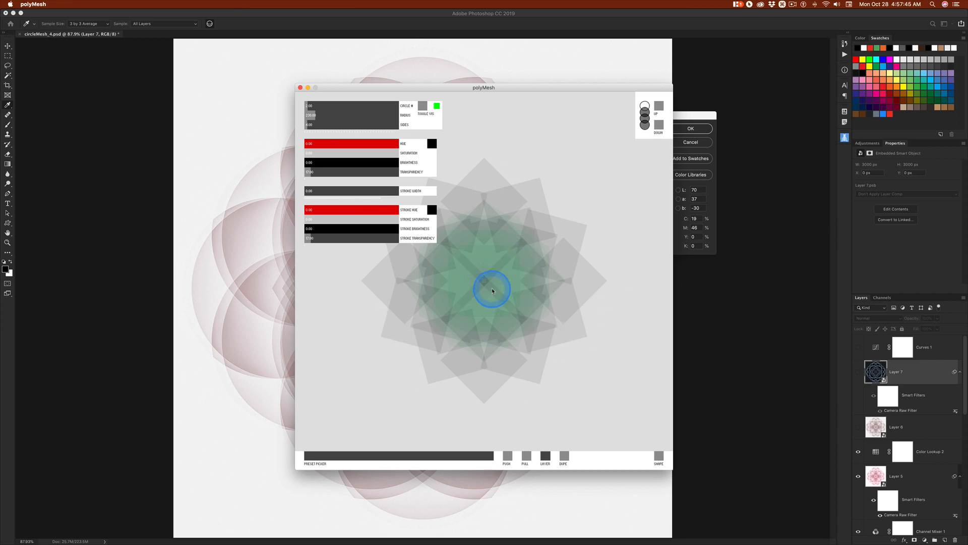
Set the top layer's fill to blue-violet with hue 67.5, saturation about 52 and brightness about 89, and the stroke width to 0.5
left_click(346, 144)
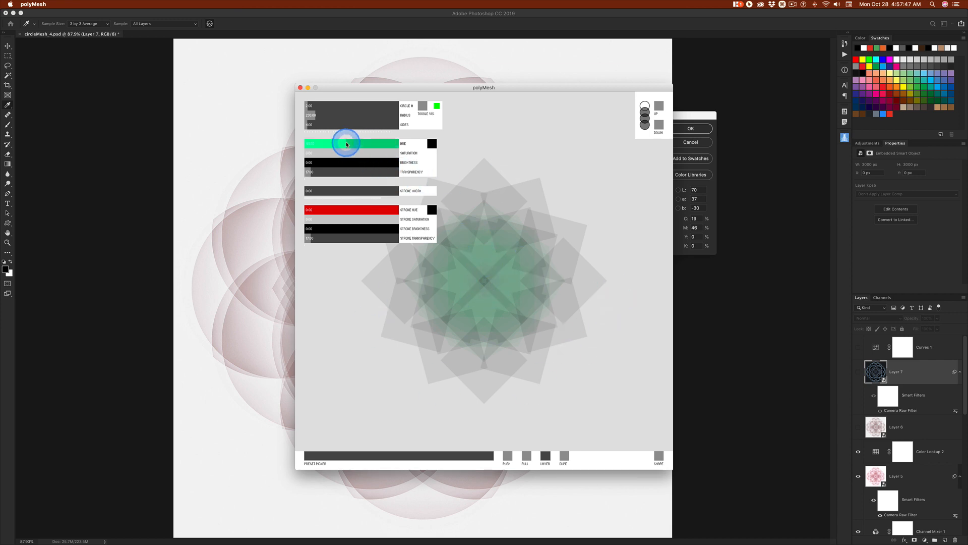
left_click_drag(348, 145, 387, 164)
left_click(325, 154)
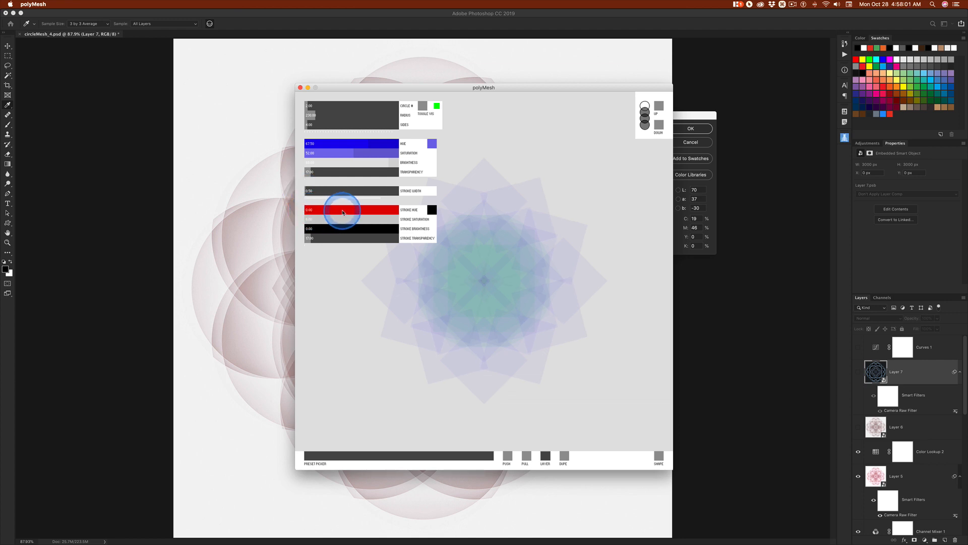
Set the top layer's stroke to violet with hue about 71, saturation about 50 and brightness about 86
left_click_drag(340, 210, 371, 210)
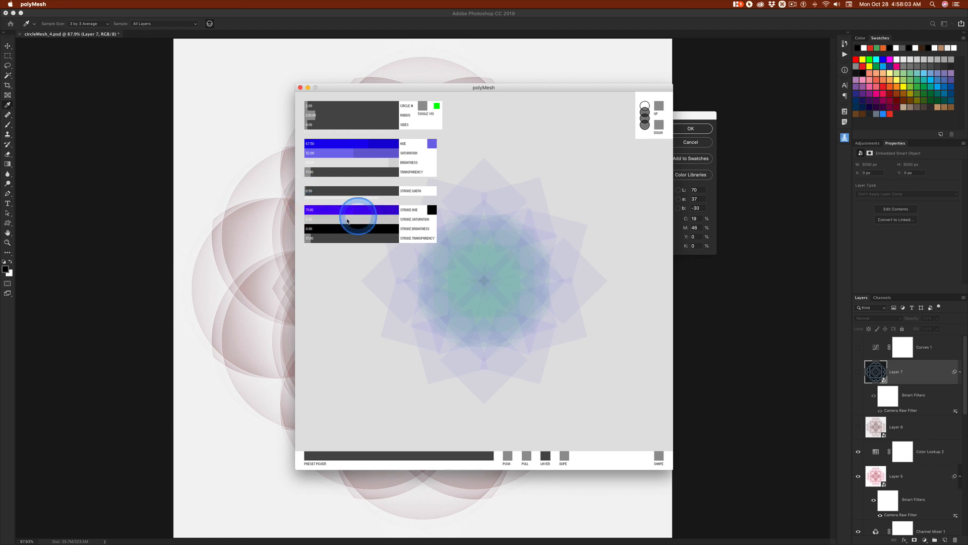
left_click(352, 221)
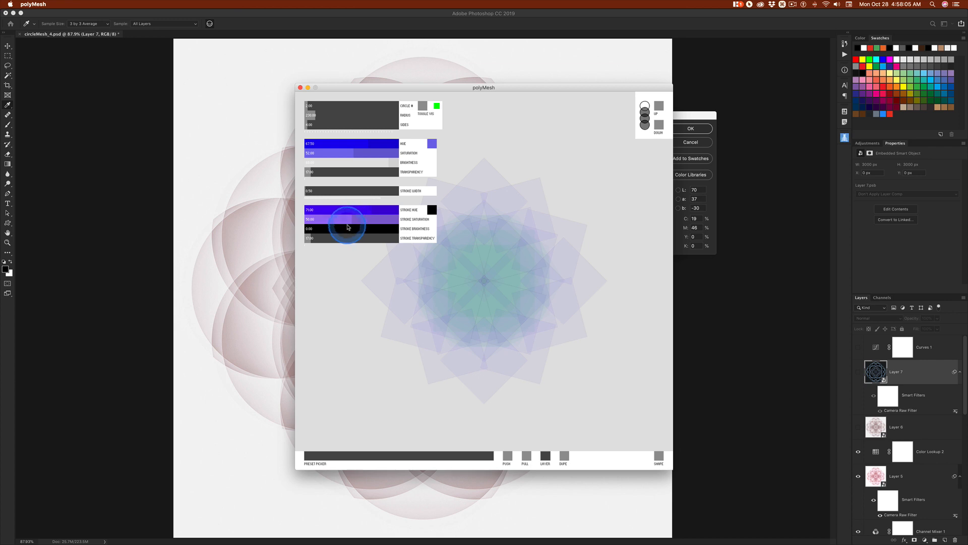
left_click_drag(341, 230, 379, 233)
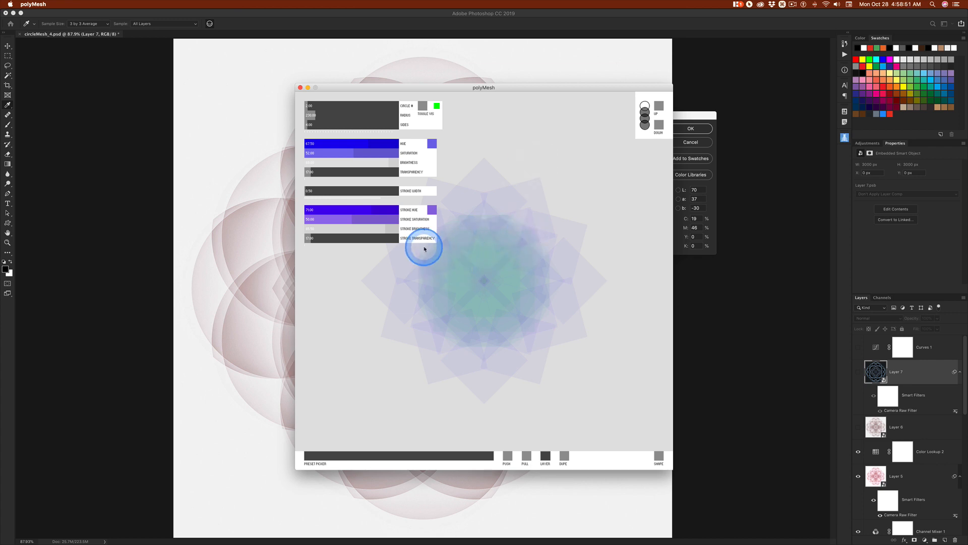
Place Finder's polyMeshV1_2 folder beside the polyMesh window, save the design from polyMesh as a PDF, and open the output folder inside data
key("super+Tab")
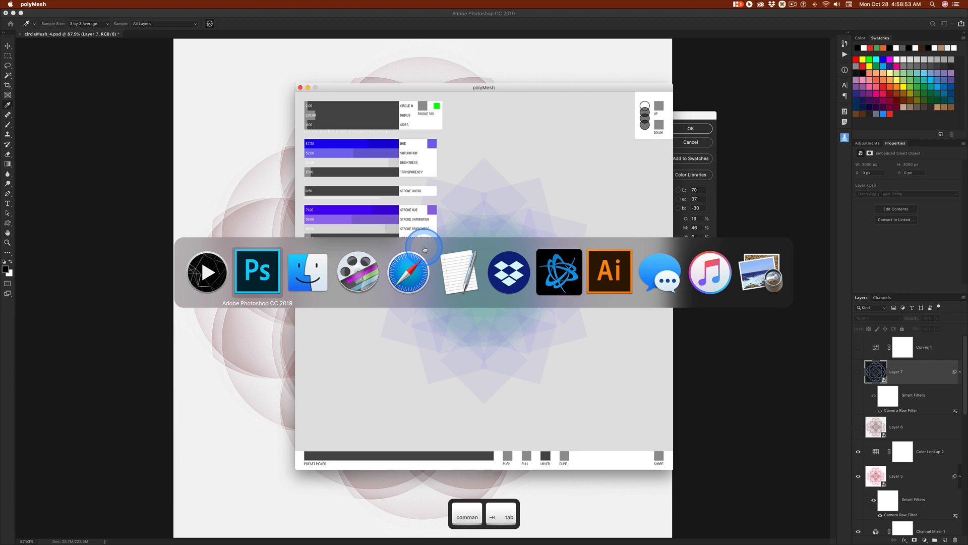
key("super+Tab")
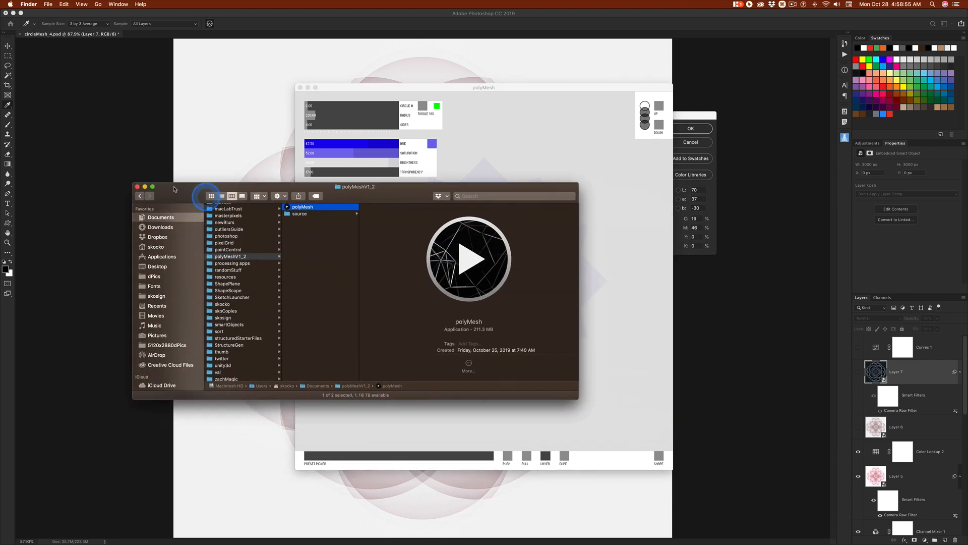
left_click_drag(174, 189, 83, 179)
left_click(591, 177)
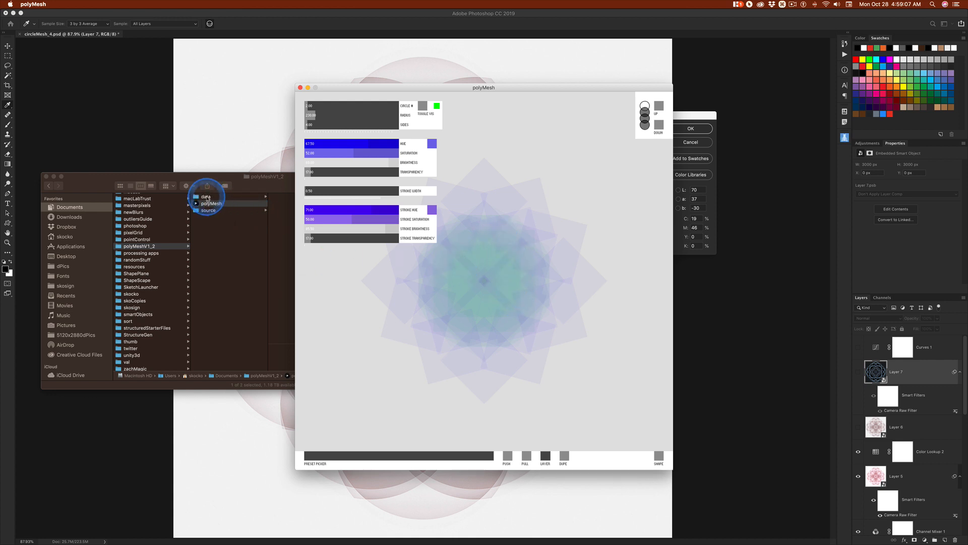
left_click(207, 198)
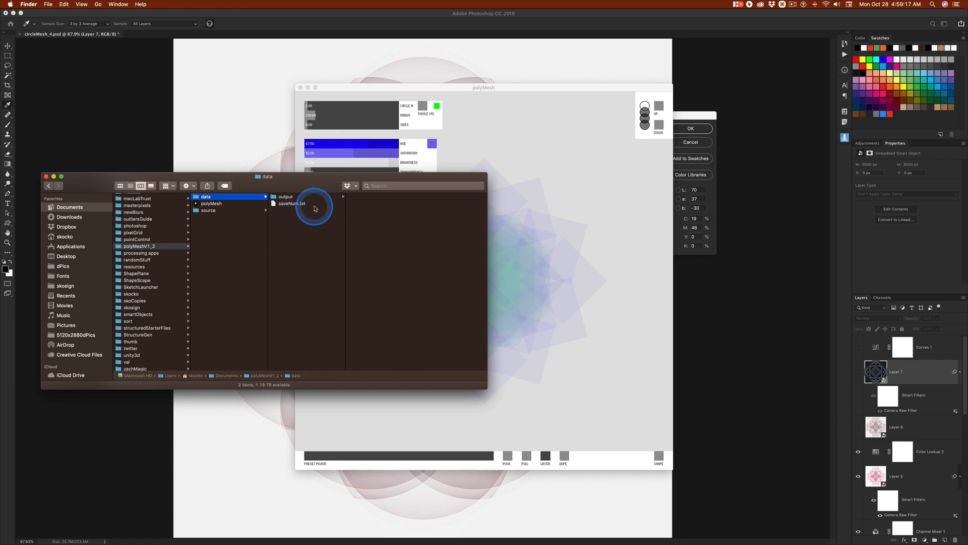
left_click(292, 197)
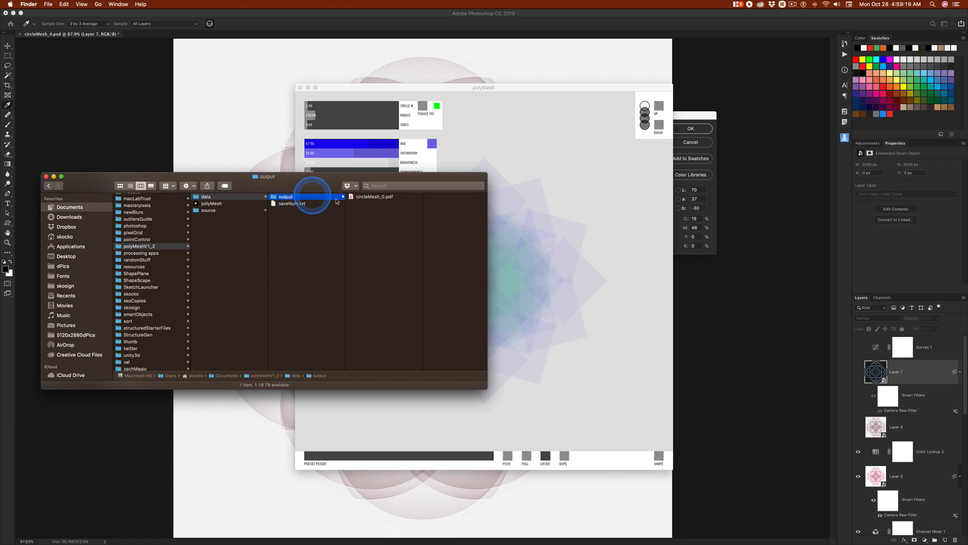